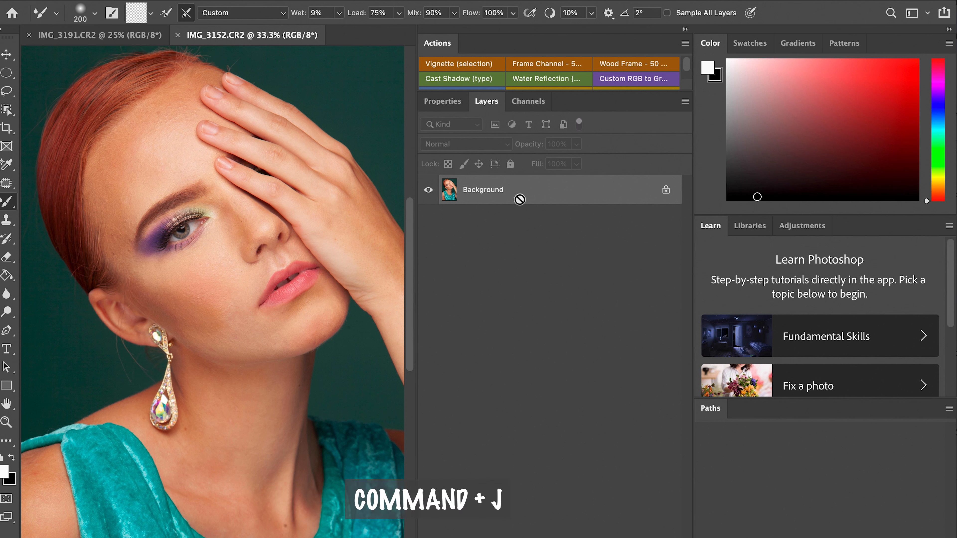
- Duplicate the Background layer twice and rename the lower copy as LOW
{"action": "key", "text": "super+j"}
{"action": "key", "text": "super+j"}
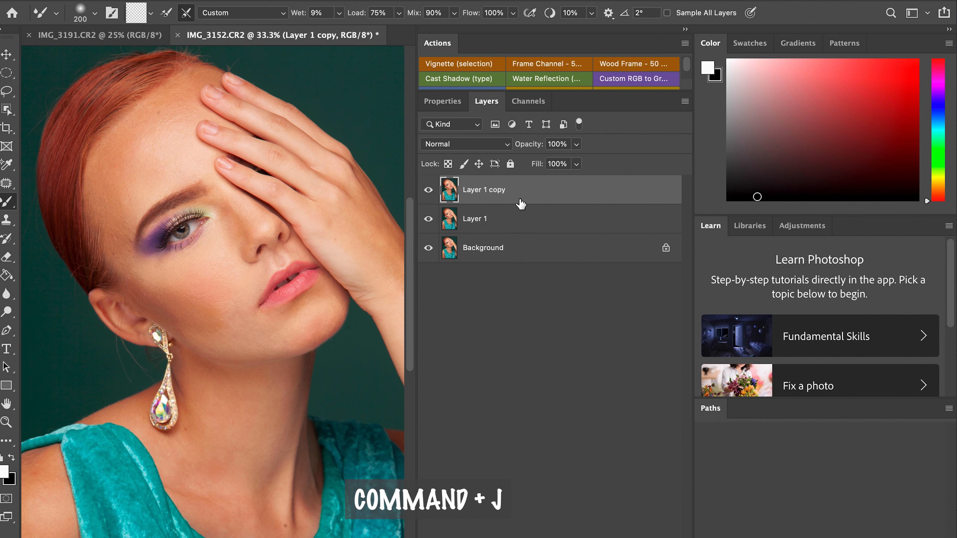
{"action": "double_click", "coordinate": [475, 220]}
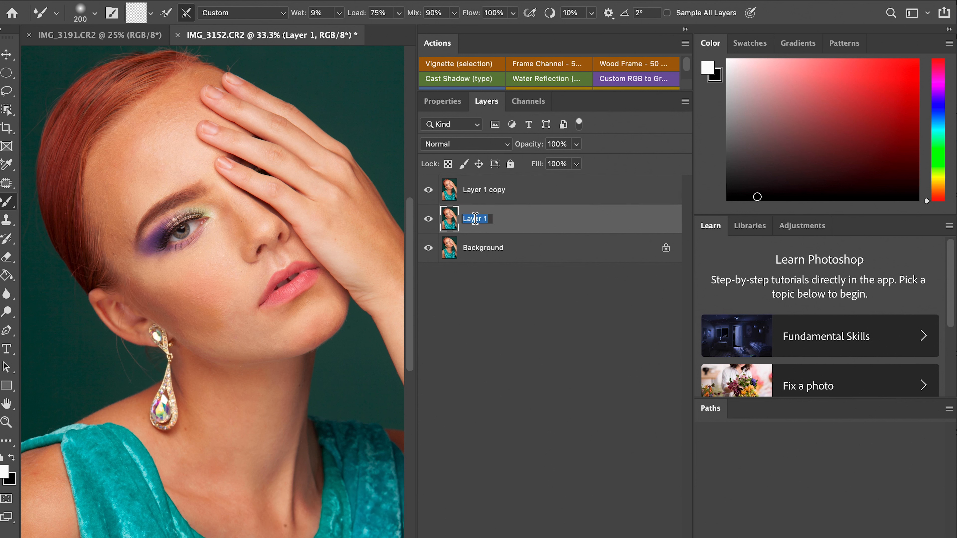
{"action": "type", "text": "low"}
{"action": "key", "text": "BackSpace"}
{"action": "key", "text": "BackSpace"}
{"action": "key", "text": "BackSpace"}
{"action": "type", "text": "LOW"}
{"action": "key", "text": "Return"}
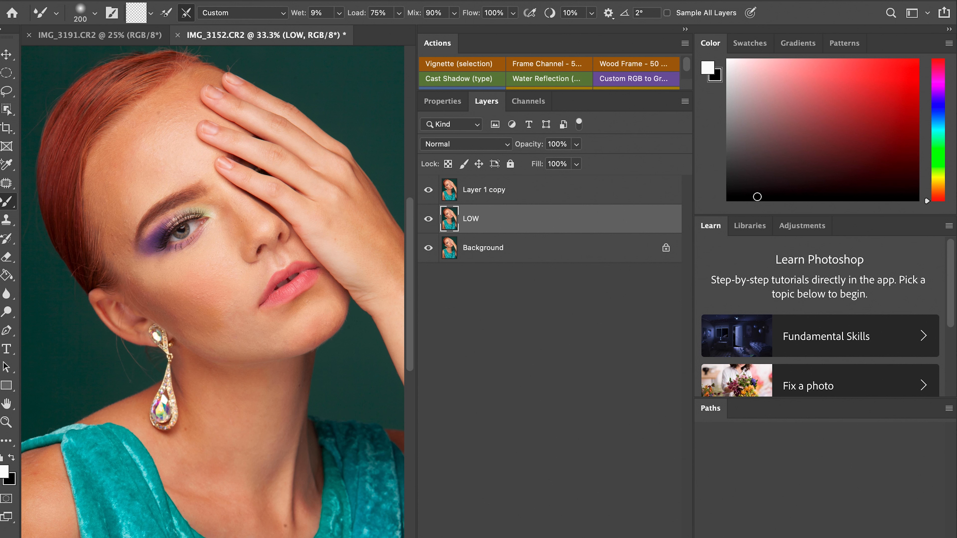
- Rename the upper duplicate layer as HIGH
{"action": "double_click", "coordinate": [486, 189]}
{"action": "type", "text": "HIGH"}
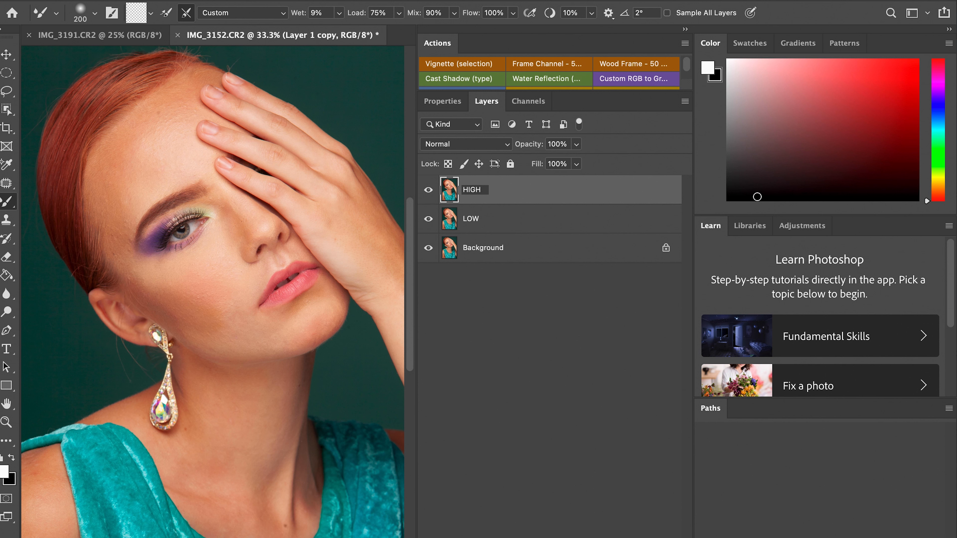
{"action": "key", "text": "Return"}
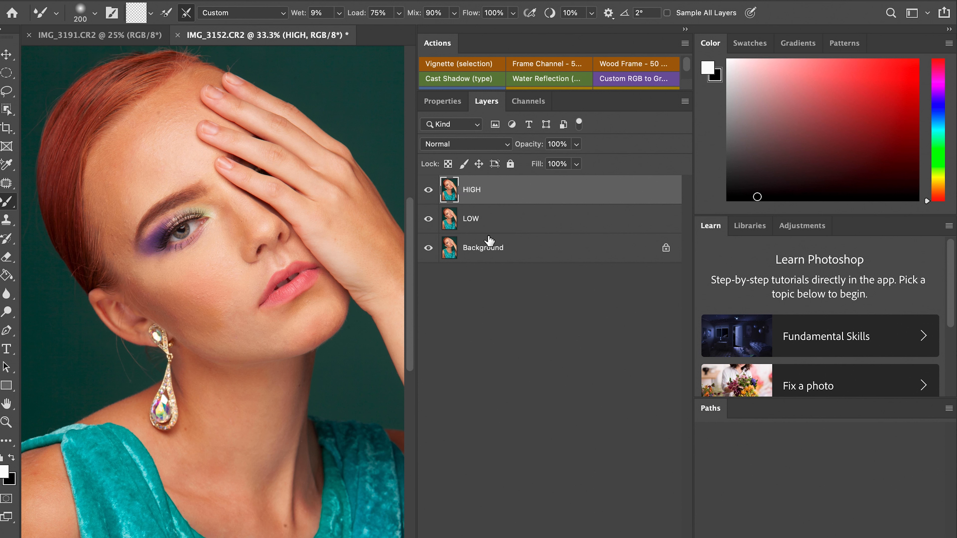
- Start a Gaussian Blur on the LOW layer and lower its radius to 0.6 pixels
{"action": "left_click", "coordinate": [7, 55]}
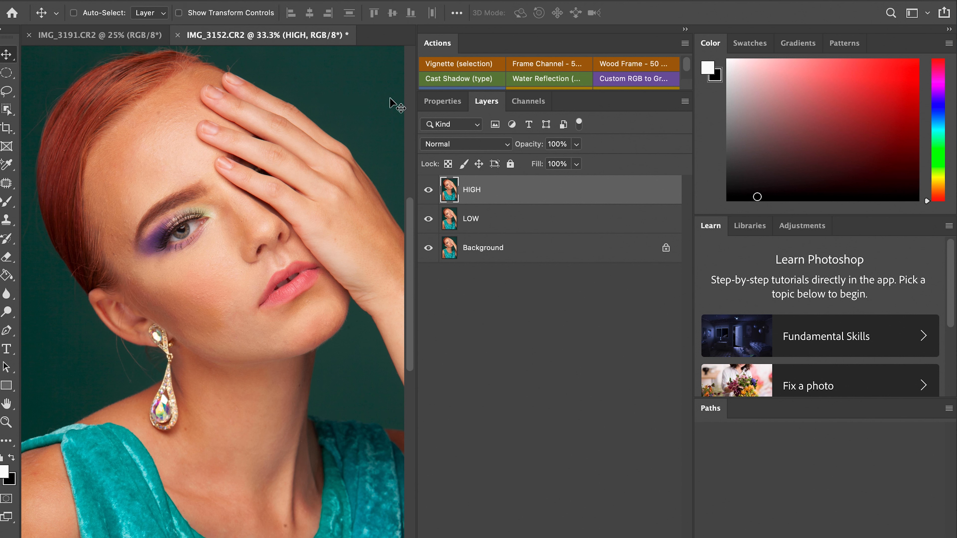
{"action": "left_click", "coordinate": [505, 221]}
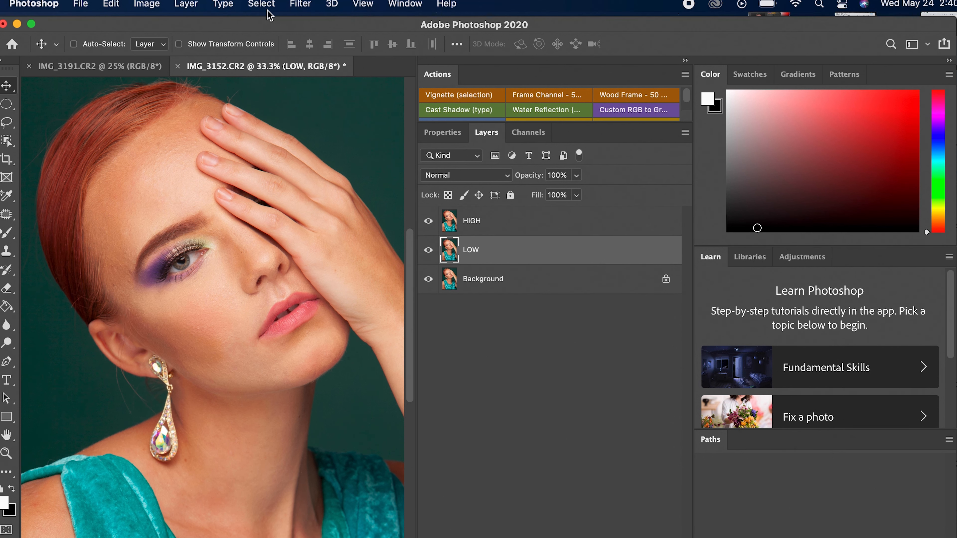
{"action": "left_click", "coordinate": [293, 5]}
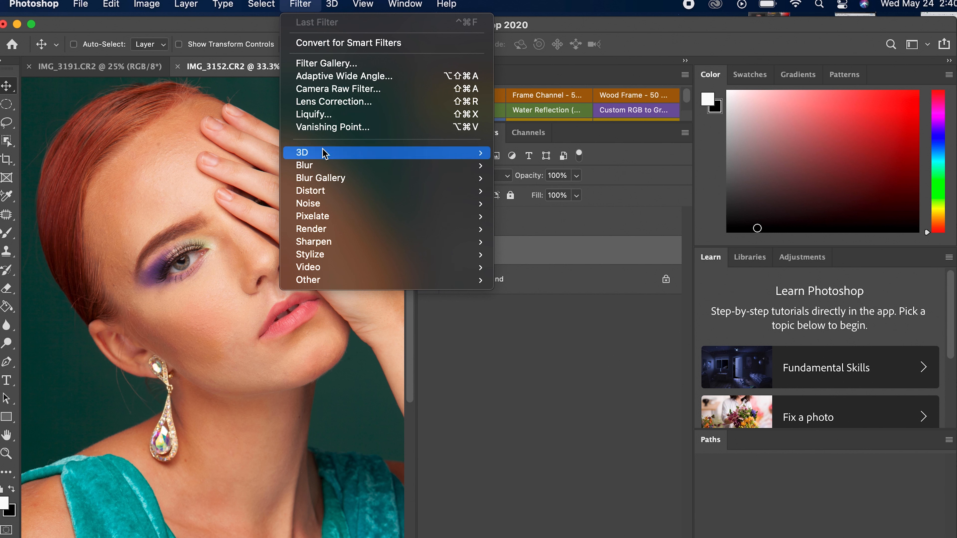
{"action": "mouse_move", "coordinate": [323, 166]}
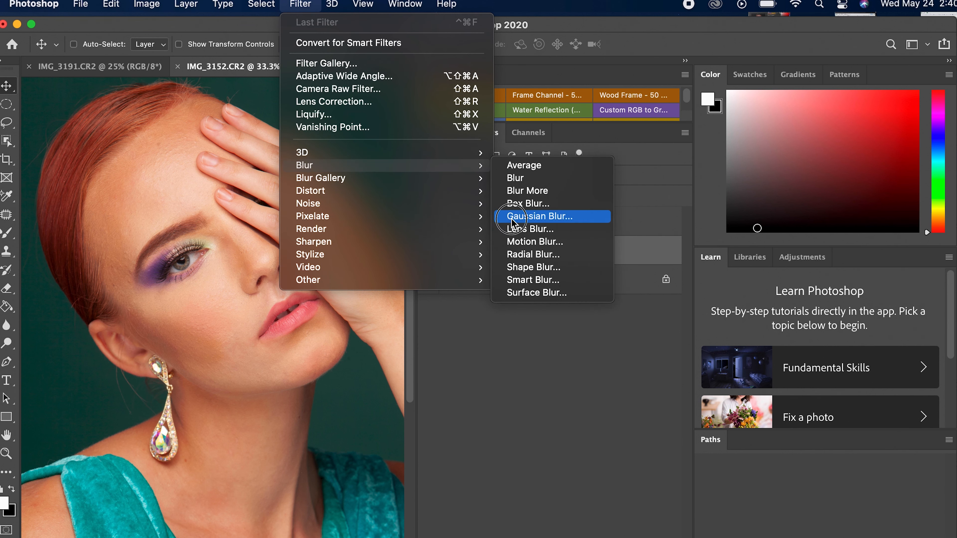
{"action": "left_click", "coordinate": [520, 216]}
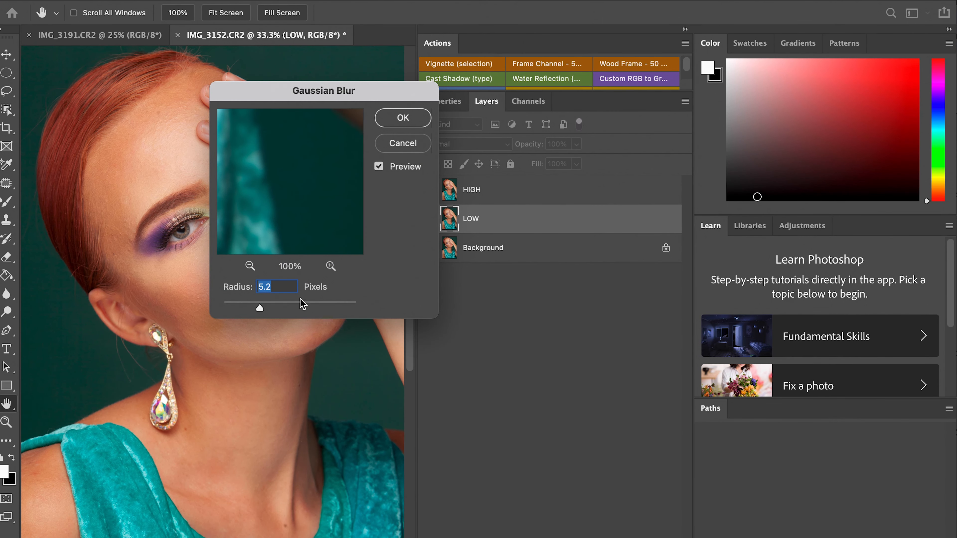
{"action": "left_click_drag", "start_coordinate": [259, 310], "coordinate": [227, 303]}
- Examine the skin texture in the blur preview, from the dress and neck up to the face
{"action": "left_click_drag", "start_coordinate": [226, 161], "coordinate": [421, 278]}
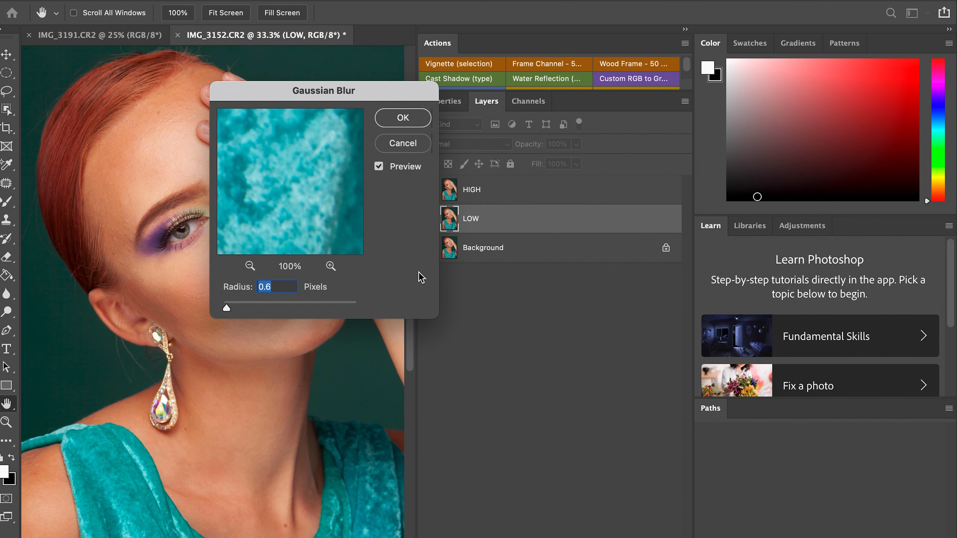
{"action": "left_click_drag", "start_coordinate": [293, 166], "coordinate": [407, 271]}
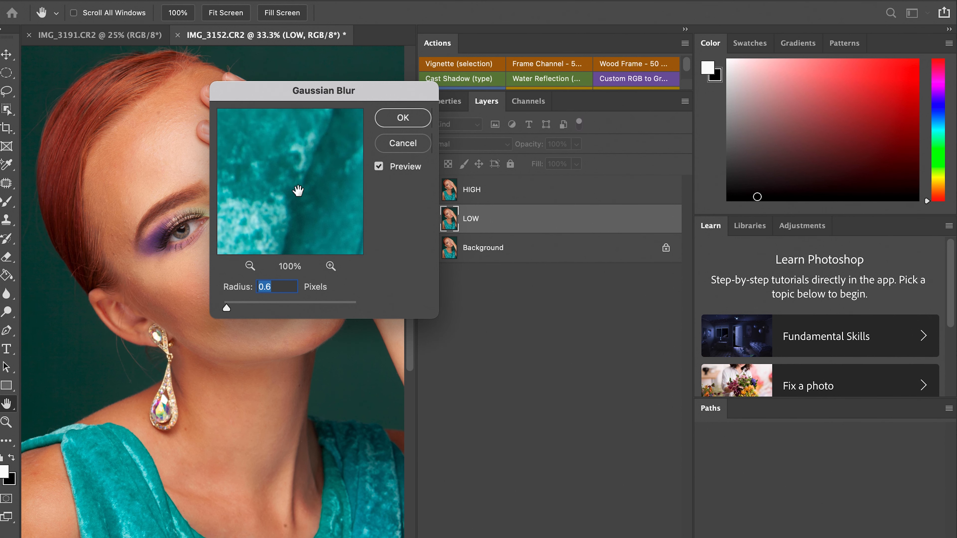
{"action": "left_click_drag", "start_coordinate": [284, 160], "coordinate": [397, 325]}
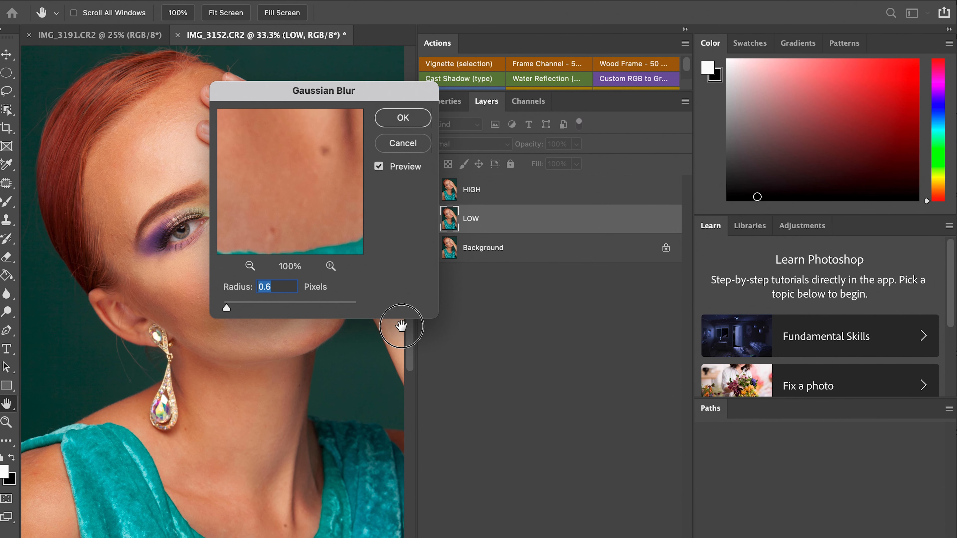
{"action": "left_click_drag", "start_coordinate": [291, 161], "coordinate": [365, 299]}
{"action": "left_click_drag", "start_coordinate": [232, 132], "coordinate": [354, 381]}
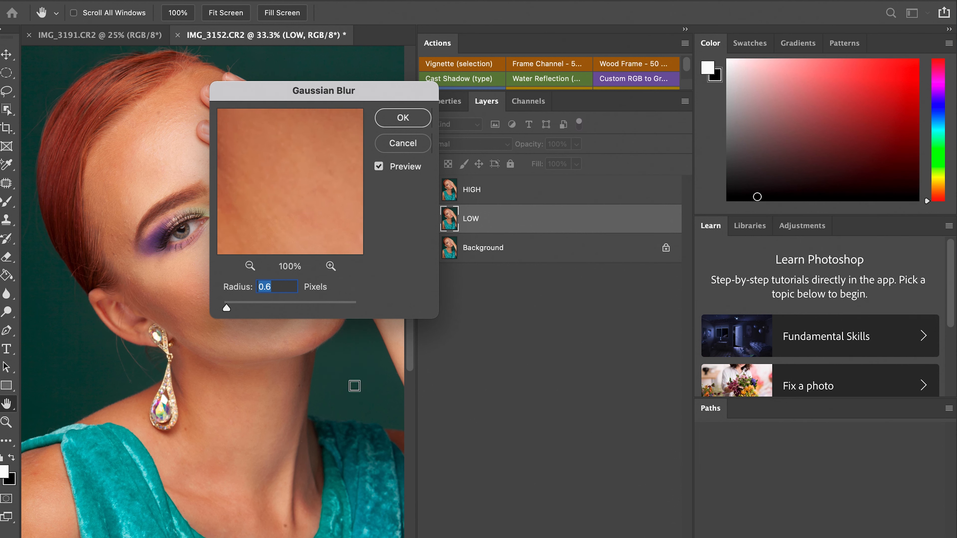
{"action": "left_click_drag", "start_coordinate": [288, 166], "coordinate": [322, 354]}
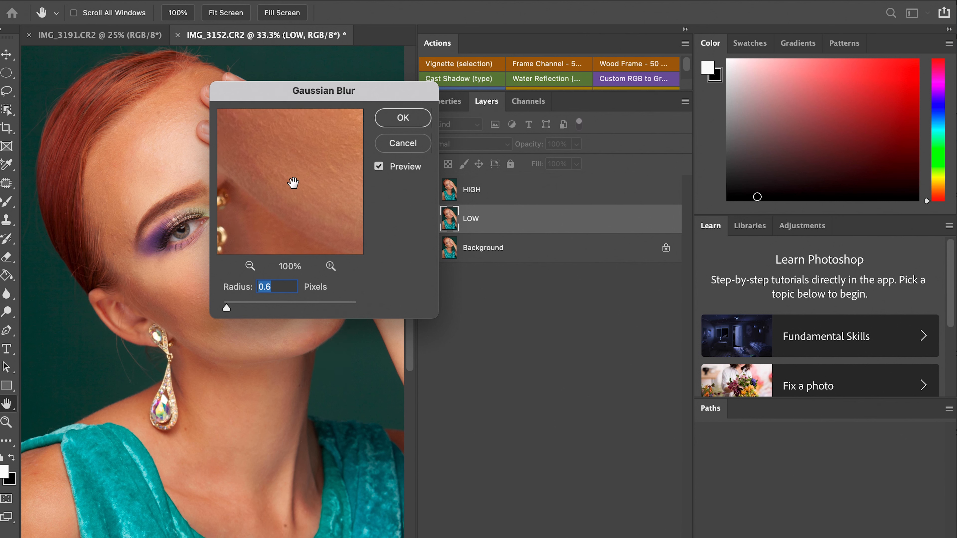
{"action": "left_click_drag", "start_coordinate": [292, 184], "coordinate": [315, 342]}
{"action": "left_click_drag", "start_coordinate": [309, 187], "coordinate": [314, 347]}
{"action": "left_click_drag", "start_coordinate": [294, 168], "coordinate": [319, 364]}
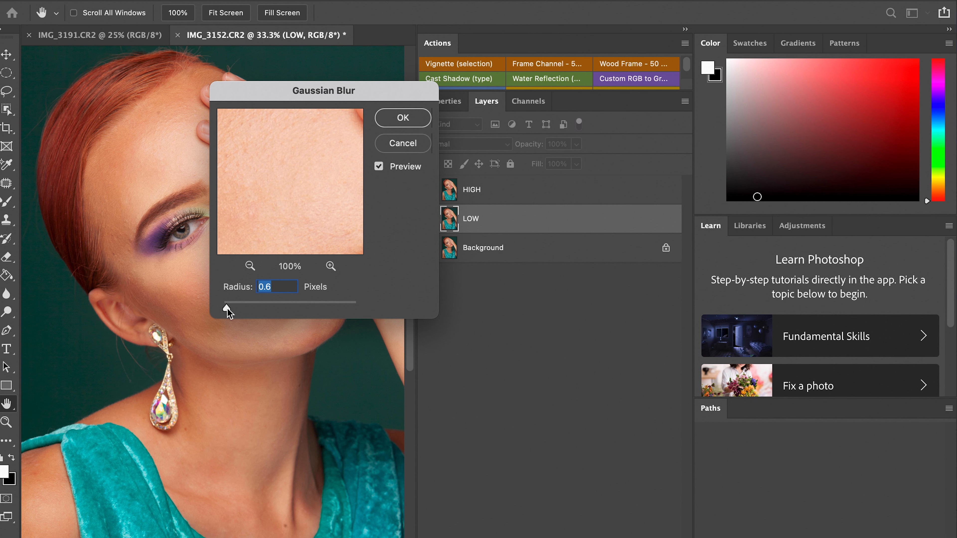
- Raise the Gaussian Blur radius to soften the skin texture and apply the blur to the LOW layer
{"action": "left_click_drag", "start_coordinate": [227, 308], "coordinate": [246, 305]}
{"action": "left_click_drag", "start_coordinate": [245, 308], "coordinate": [254, 308]}
{"action": "left_click_drag", "start_coordinate": [254, 308], "coordinate": [255, 309]}
{"action": "left_click", "coordinate": [395, 121]}
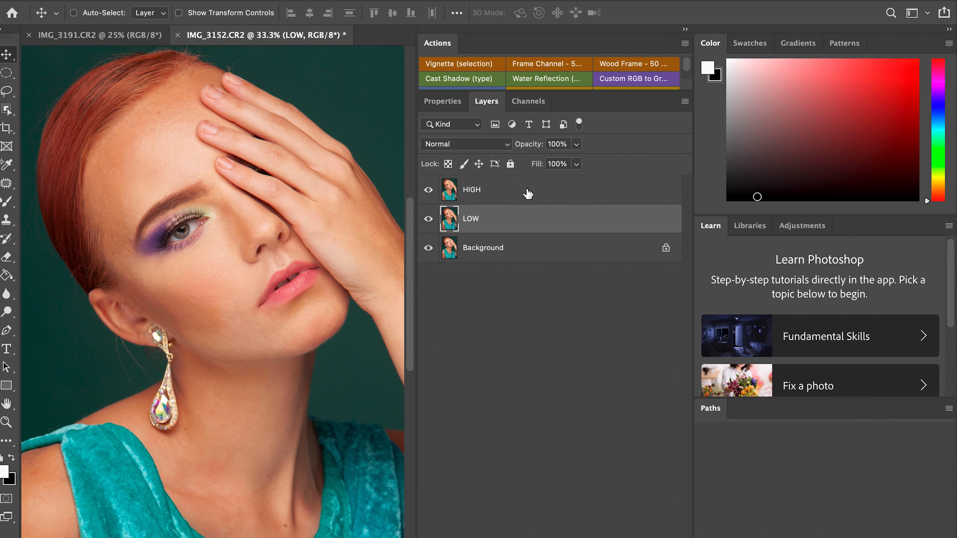
- Start Apply Image on the HIGH layer, using the LOW layer as its source
{"action": "left_click", "coordinate": [513, 197]}
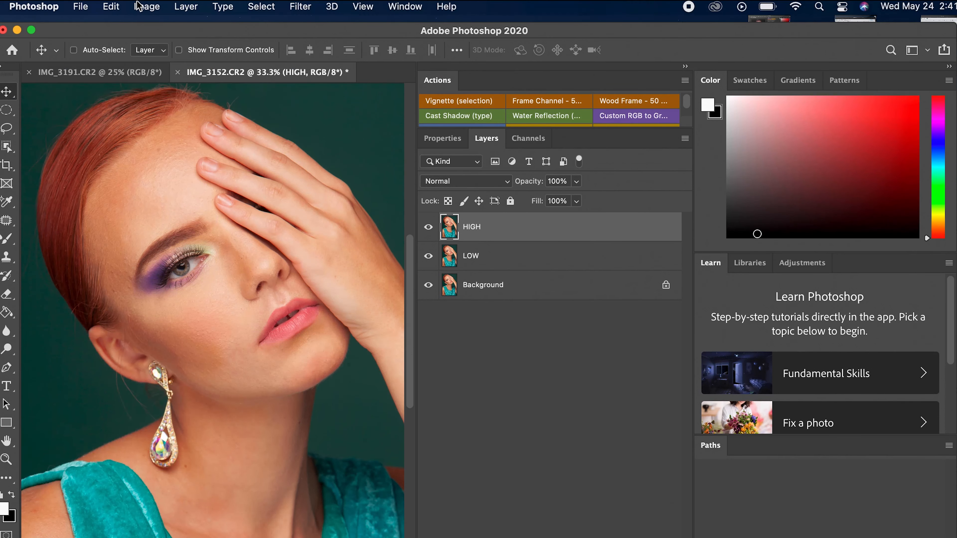
{"action": "left_click", "coordinate": [149, 6]}
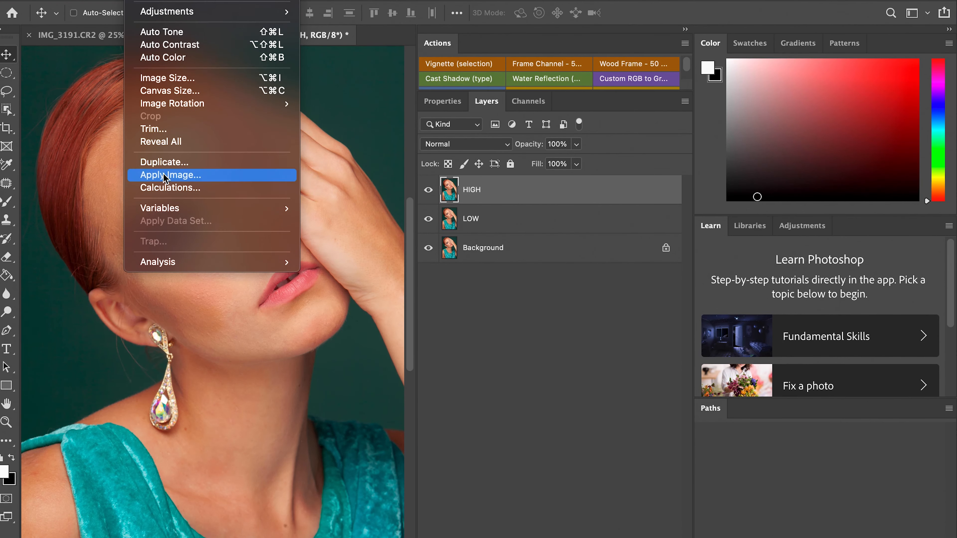
{"action": "left_click", "coordinate": [165, 175]}
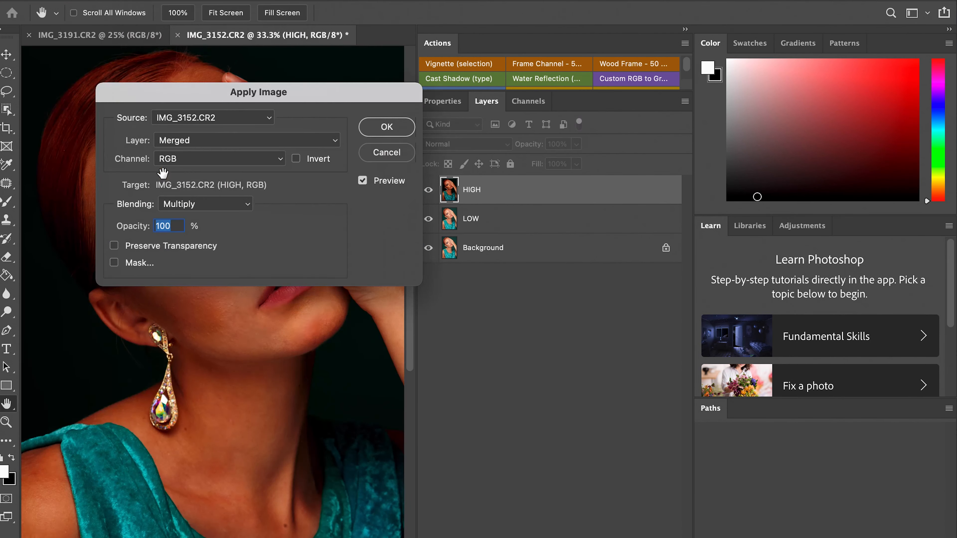
{"action": "left_click", "coordinate": [172, 145]}
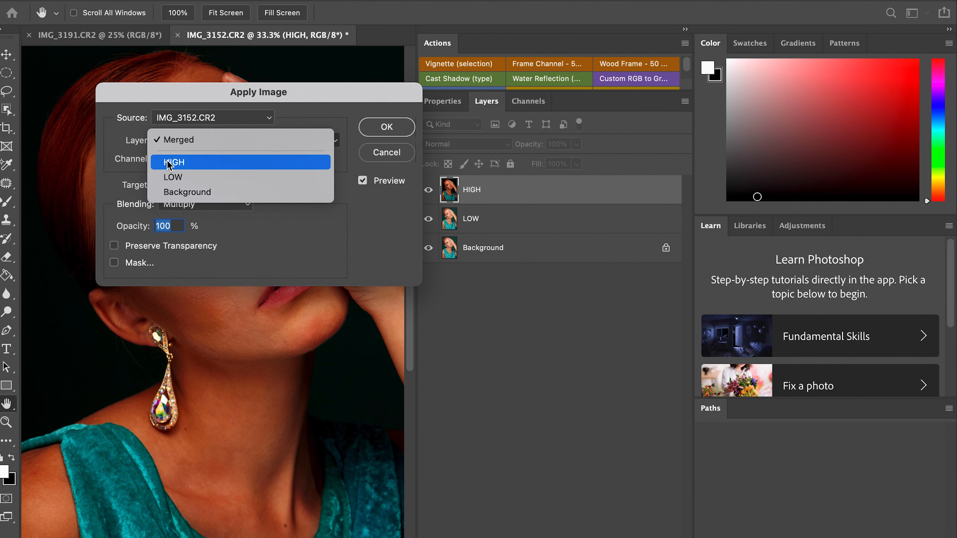
{"action": "left_click", "coordinate": [172, 175]}
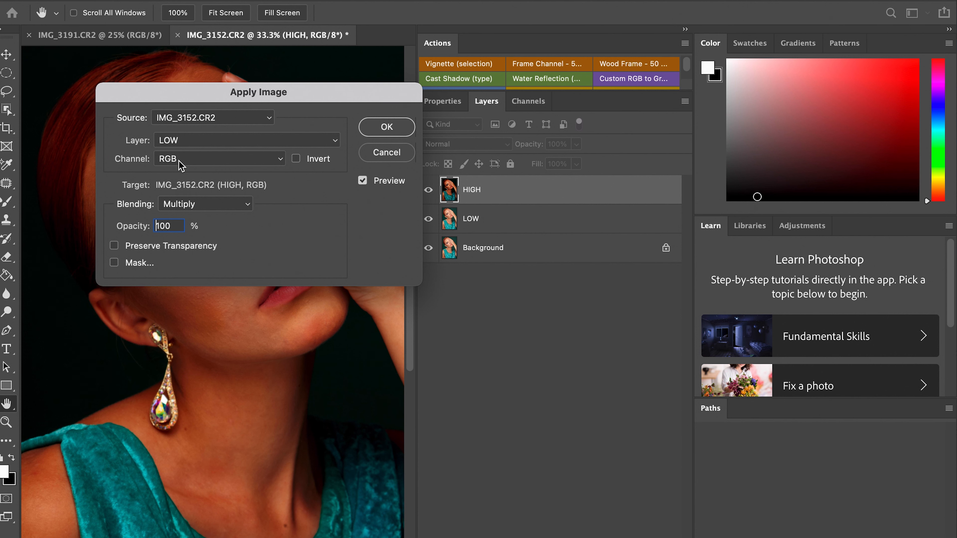
- Set the Apply Image blending to Add with Invert enabled and a scale of 2
{"action": "left_click", "coordinate": [174, 204]}
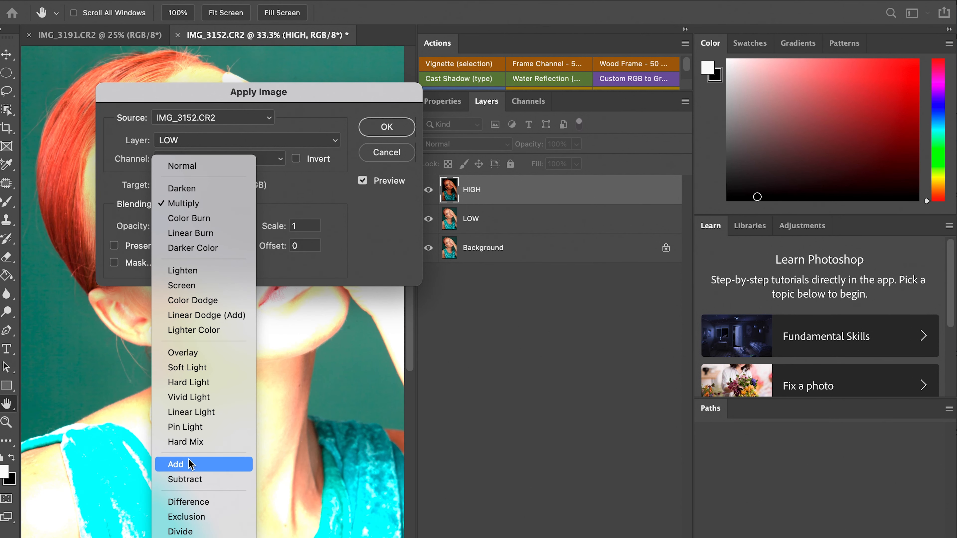
{"action": "left_click", "coordinate": [189, 464]}
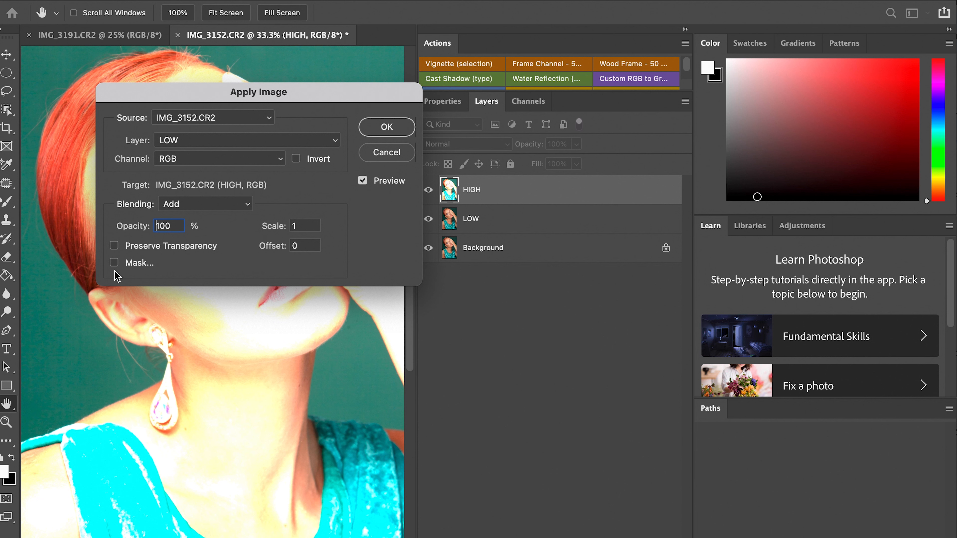
{"action": "left_click", "coordinate": [297, 161]}
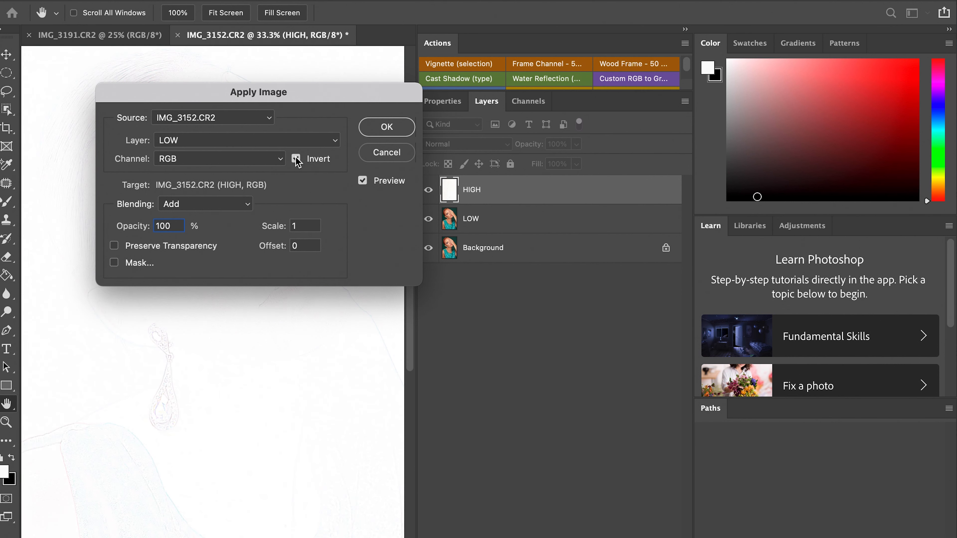
{"action": "double_click", "coordinate": [295, 225]}
{"action": "type", "text": "2"}
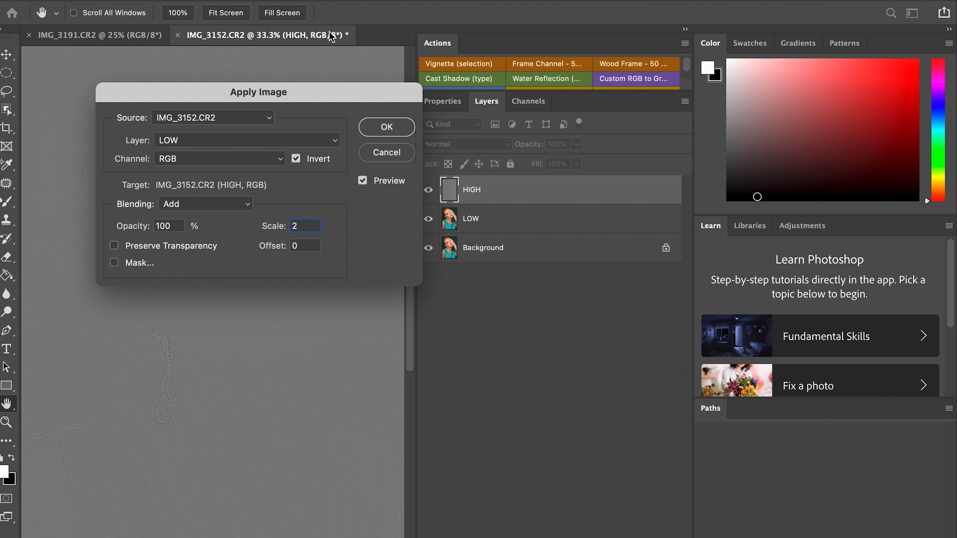
- Change the Apply Image blending to Subtract with offset 128 and Invert disabled, and apply it to the HIGH layer
{"action": "left_click", "coordinate": [231, 213]}
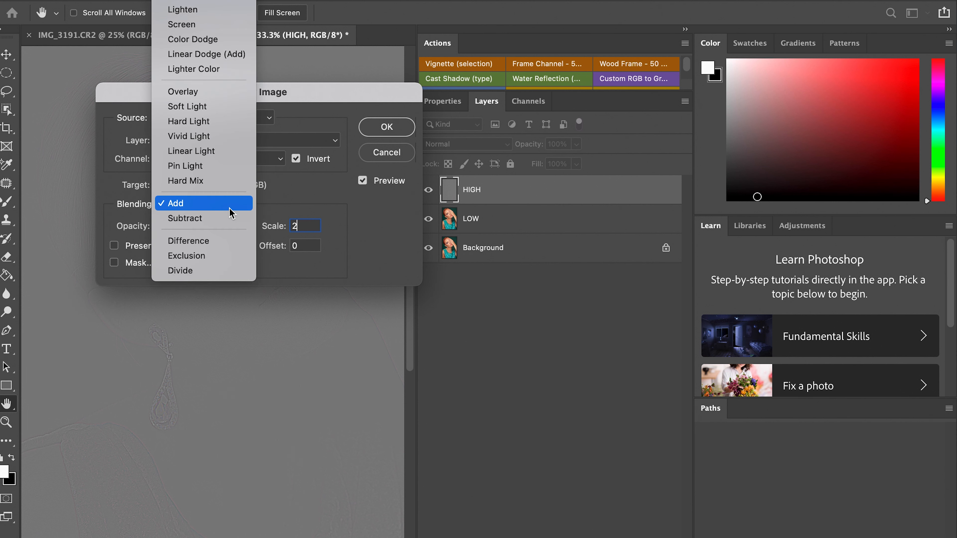
{"action": "left_click", "coordinate": [229, 219]}
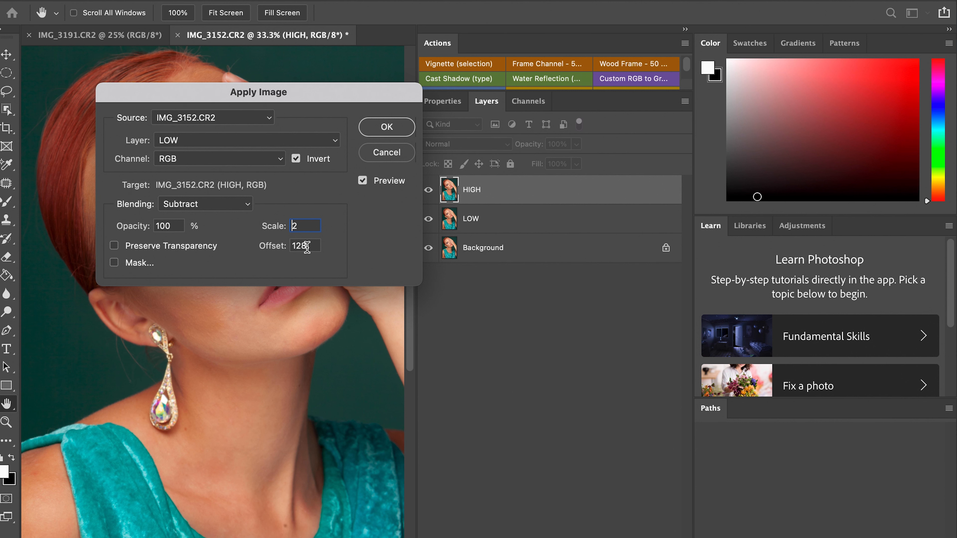
{"action": "left_click", "coordinate": [296, 159]}
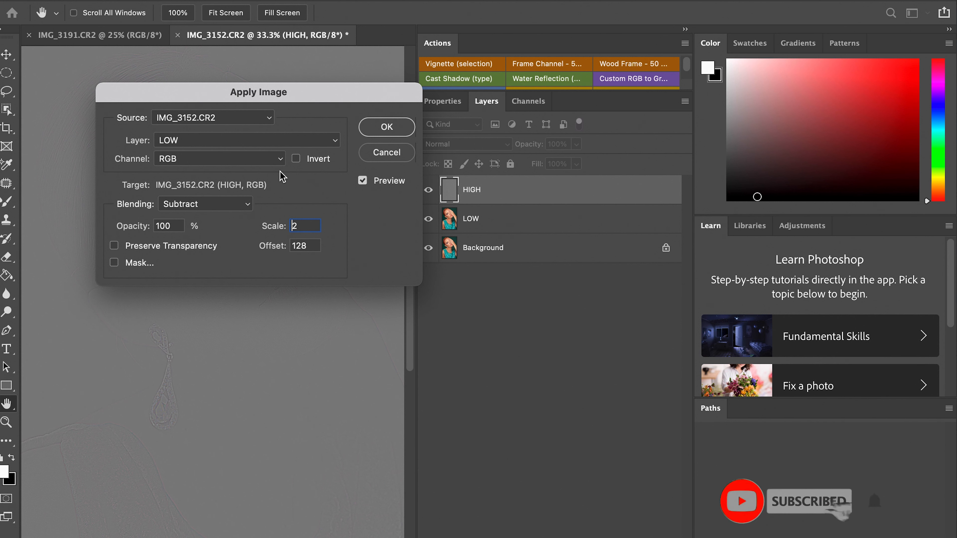
{"action": "left_click", "coordinate": [367, 131]}
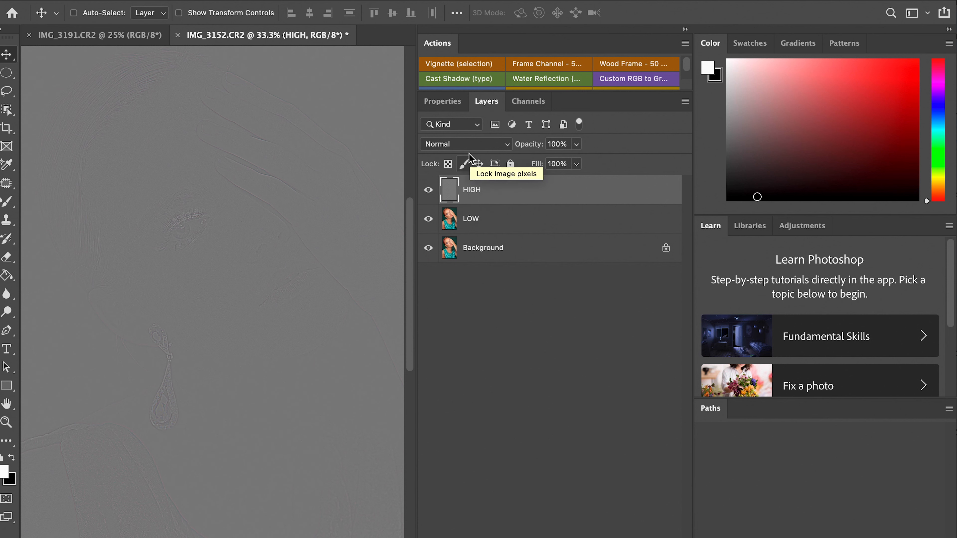
- Set the HIGH layer's blend mode to Linear Light and group it with the LOW layer
{"action": "left_click", "coordinate": [466, 145]}
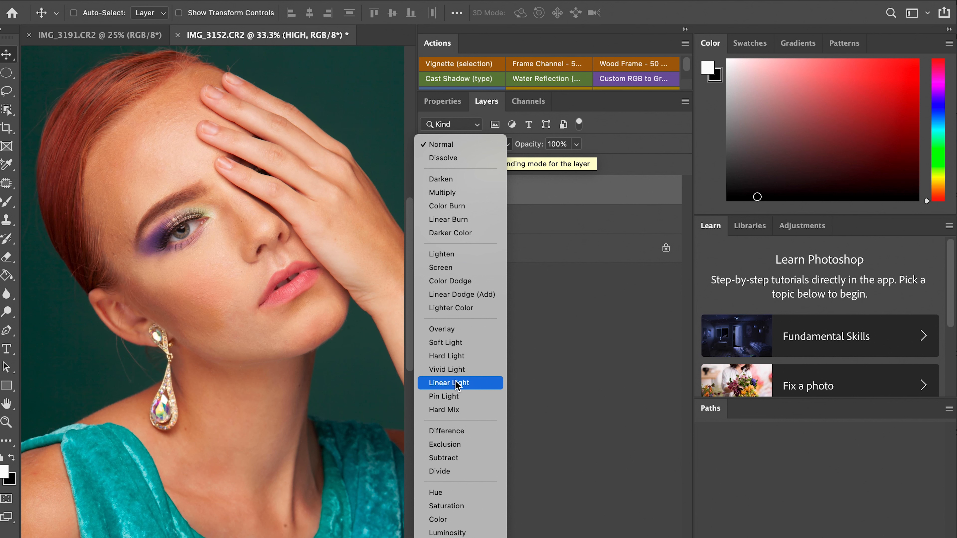
{"action": "left_click", "coordinate": [455, 381]}
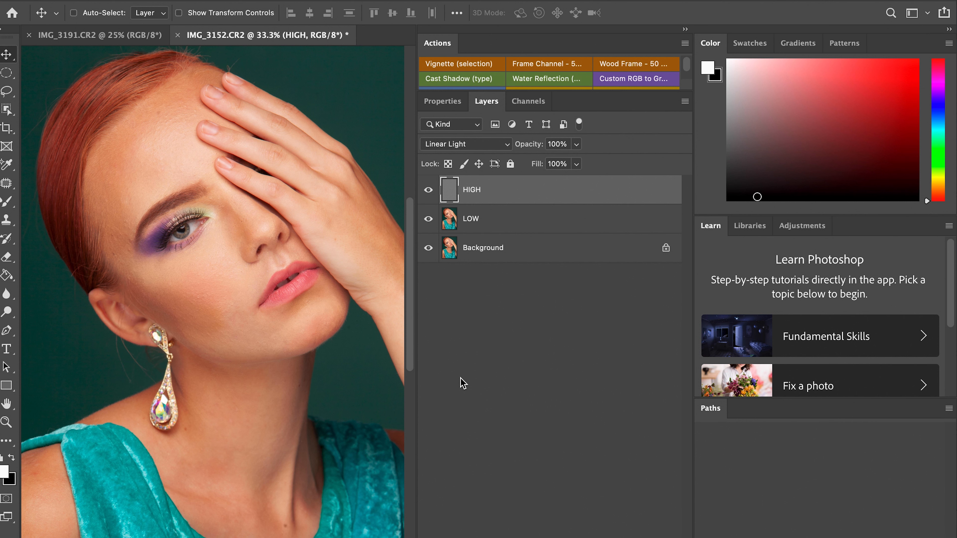
{"action": "key", "text": "b"}
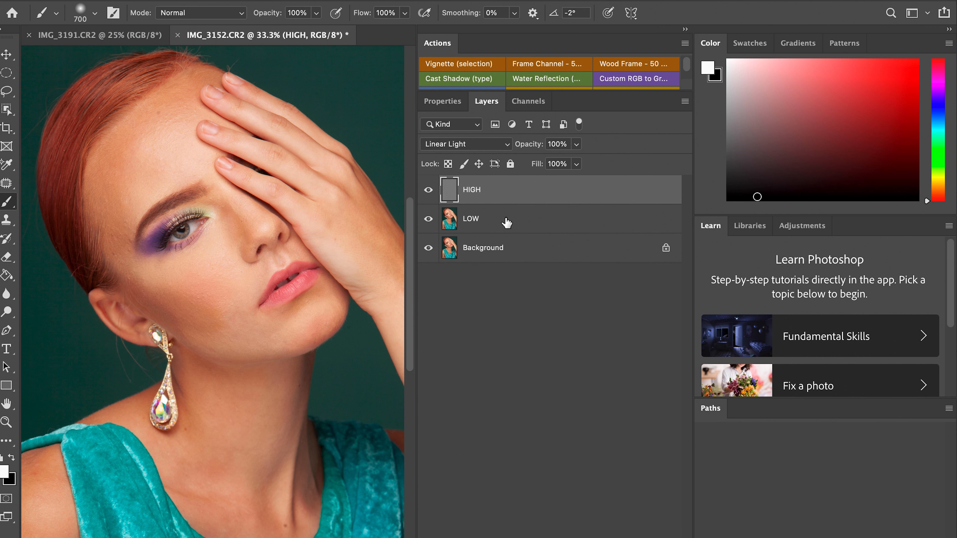
{"action": "left_click", "coordinate": [492, 219], "text": "shift"}
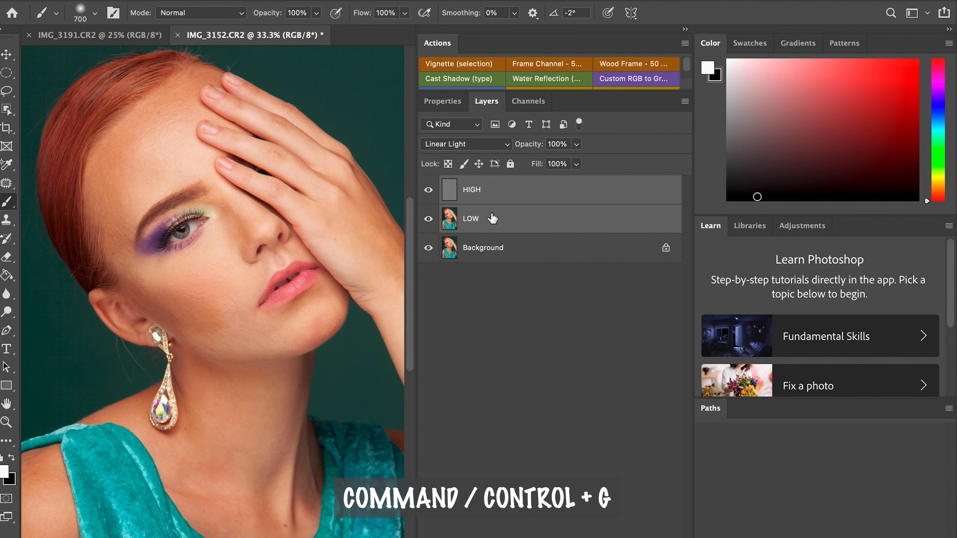
{"action": "key", "text": "cmd+g"}
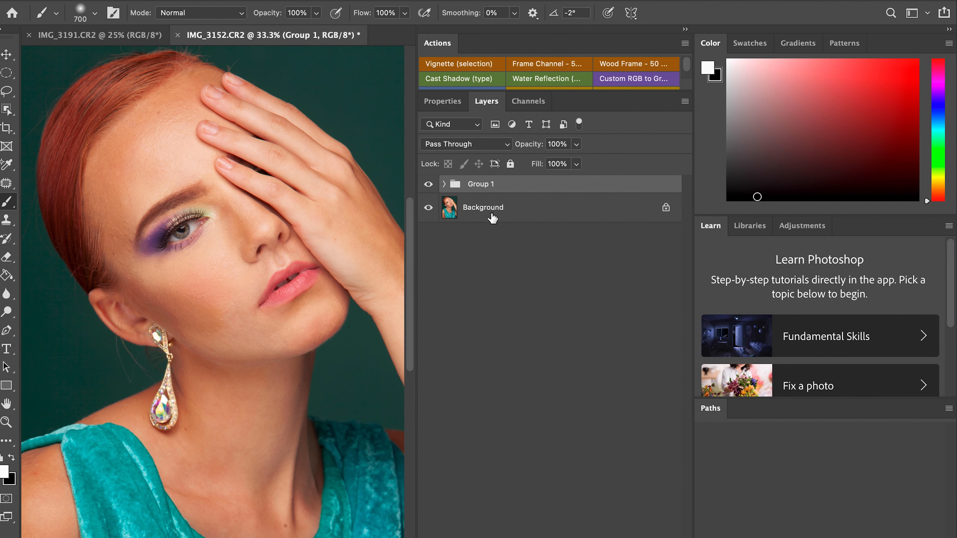
- Expand Group 1, make the LOW layer active and choose the Mixer Brush tool
{"action": "left_click", "coordinate": [444, 184]}
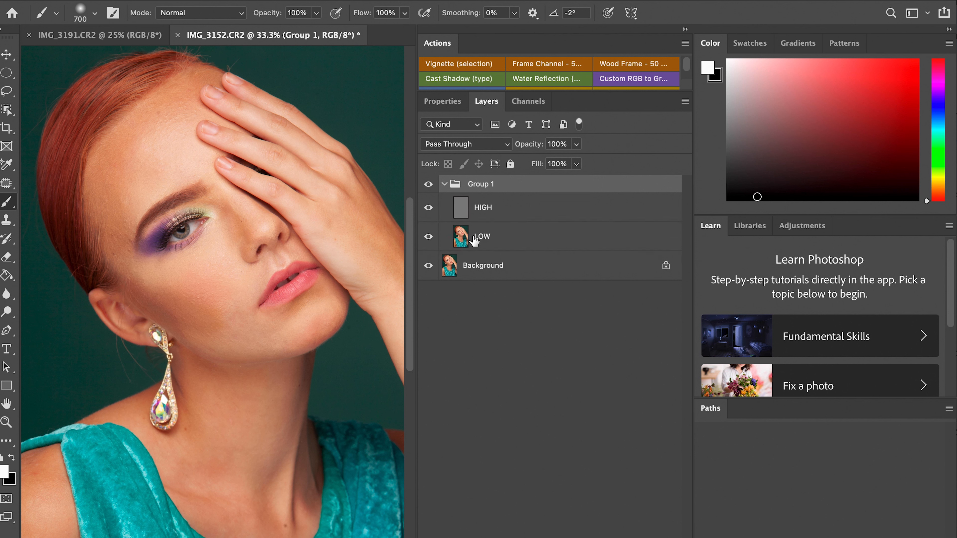
{"action": "left_click", "coordinate": [499, 247]}
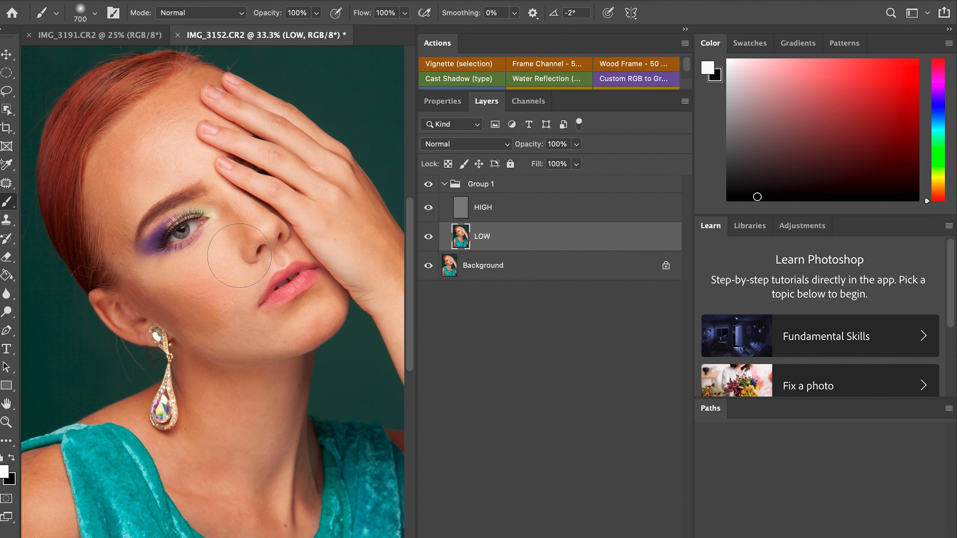
{"action": "right_click", "coordinate": [12, 204]}
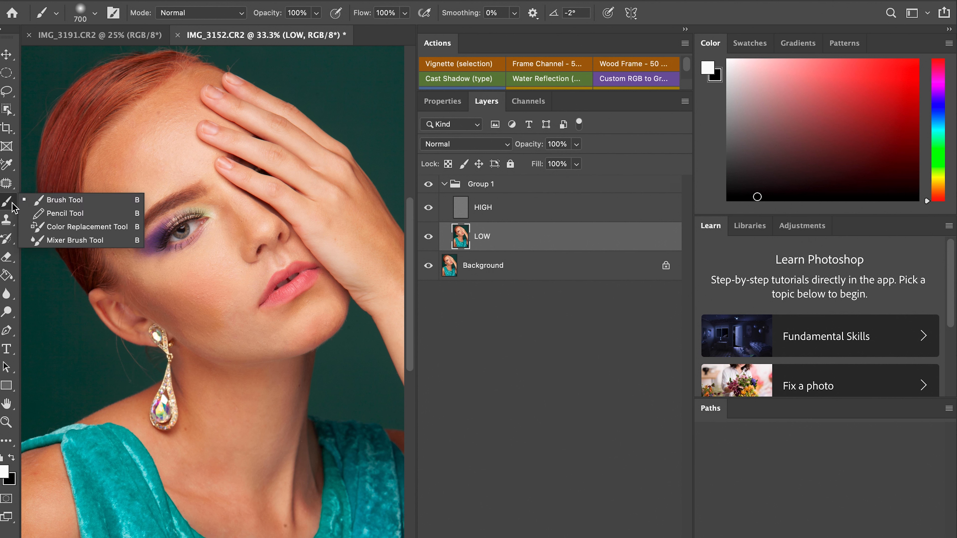
{"action": "left_click", "coordinate": [39, 240]}
{"action": "right_click", "coordinate": [11, 204]}
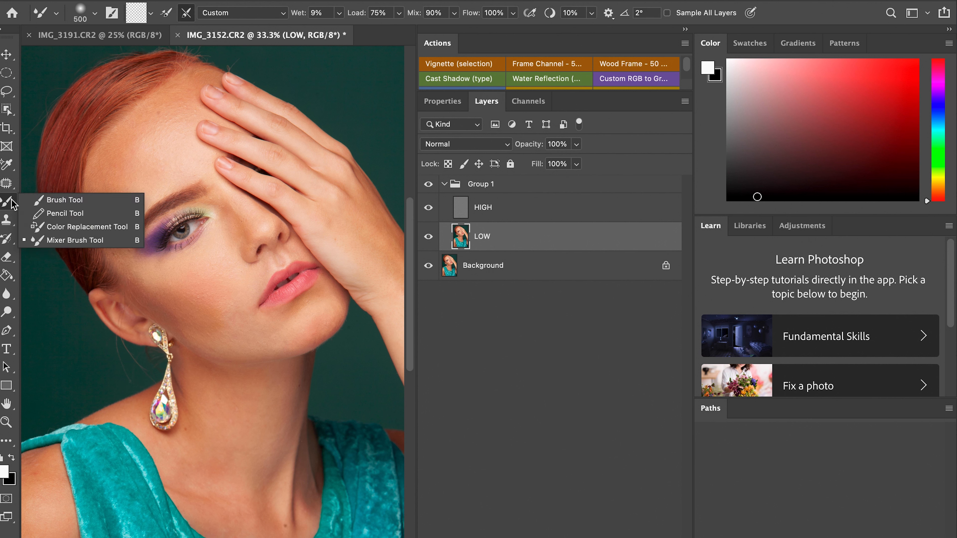
{"action": "left_click", "coordinate": [40, 243]}
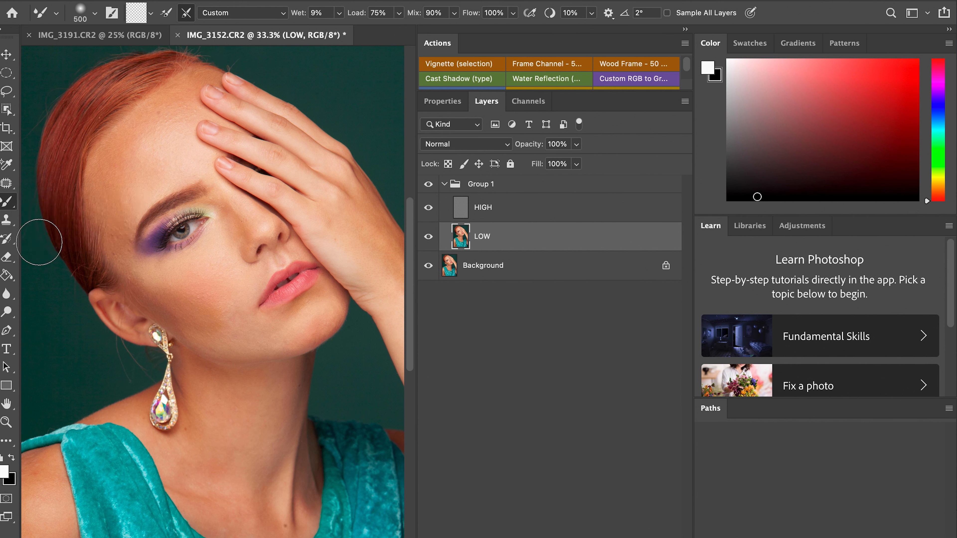
- Review the Mixer Brush's tool presets, brush size, hardness and brush cleaning option
{"action": "left_click", "coordinate": [58, 14]}
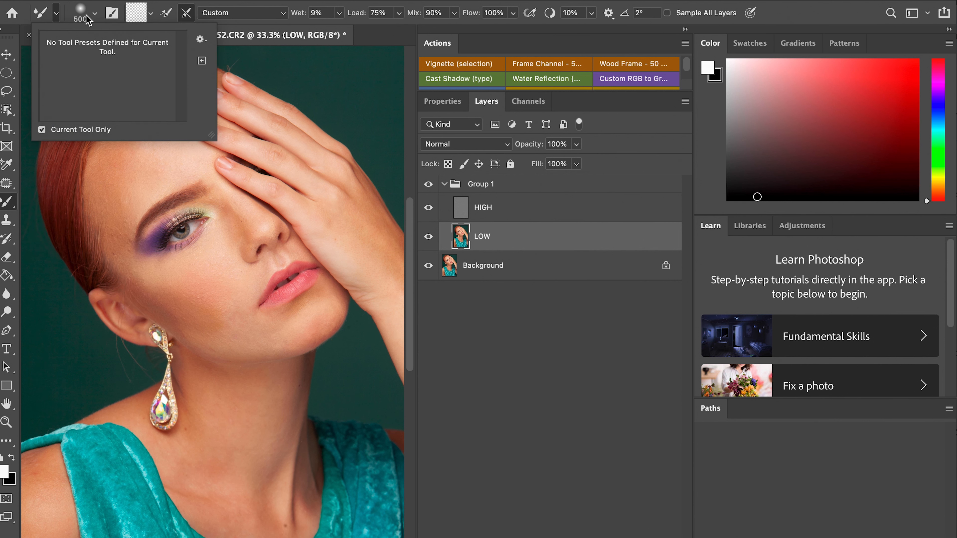
{"action": "left_click", "coordinate": [94, 14]}
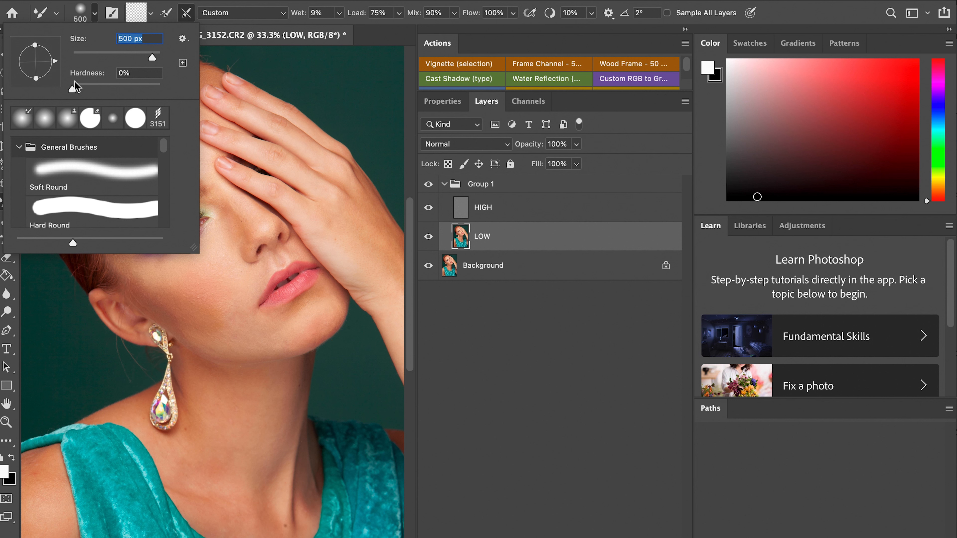
{"action": "left_click", "coordinate": [98, 12]}
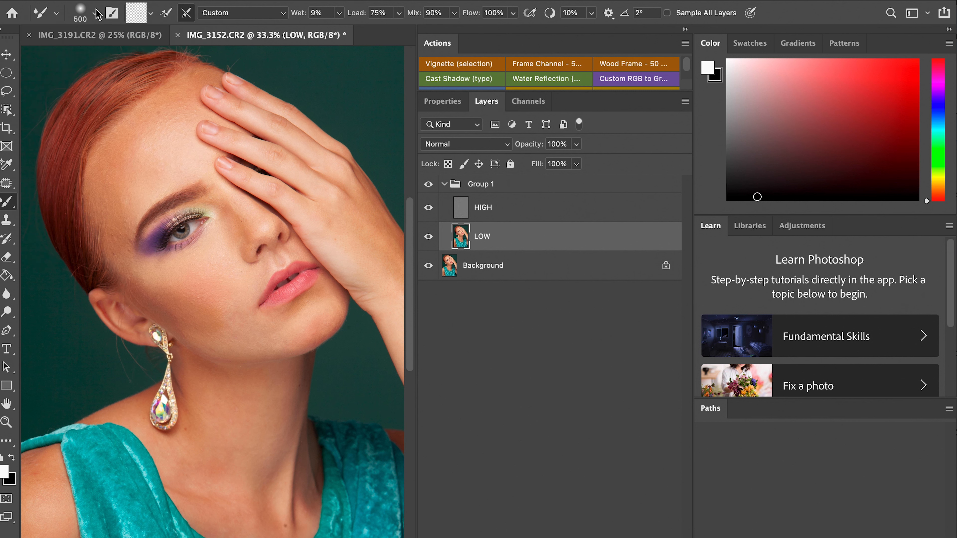
{"action": "left_click", "coordinate": [186, 13]}
- Set the Mixer Brush size to 400 px and blend the forehead skin tones on the LOW layer
{"action": "key", "text": "bracketleft"}
{"action": "key", "text": "bracketleft"}
{"action": "key", "text": "bracketleft"}
{"action": "key", "text": "bracketleft"}
{"action": "key", "text": "bracketleft"}
{"action": "key", "text": "bracketright"}
{"action": "key", "text": "bracketright"}
{"action": "key", "text": "bracketright"}
{"action": "key", "text": "bracketright"}
{"action": "left_click", "coordinate": [159, 163]}
{"action": "left_click_drag", "start_coordinate": [159, 163], "coordinate": [158, 163]}
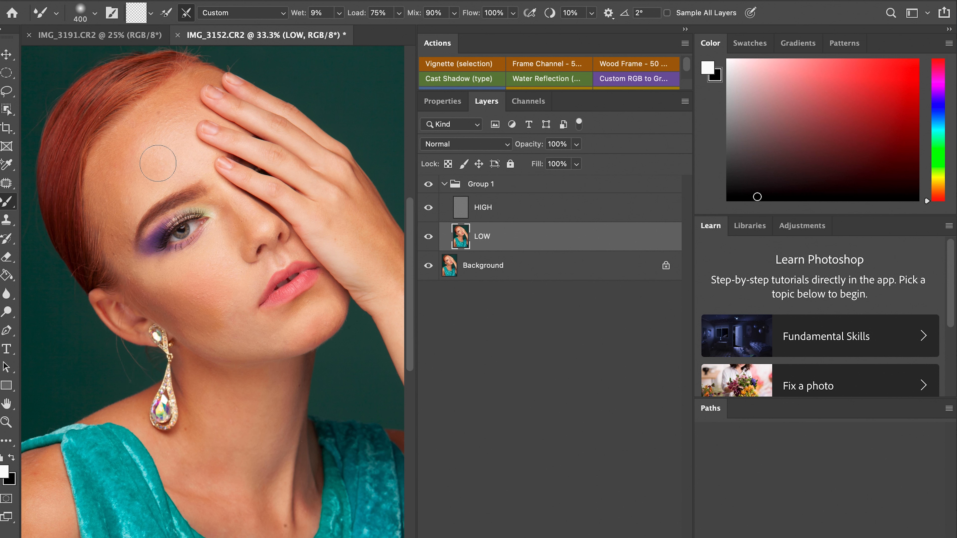
{"action": "left_click", "coordinate": [429, 185]}
{"action": "left_click", "coordinate": [429, 184]}
{"action": "mouse_move", "coordinate": [157, 165]}
{"action": "left_mouse_down"}
{"action": "mouse_move", "coordinate": [158, 147]}
{"action": "mouse_move", "coordinate": [150, 169]}
{"action": "mouse_move", "coordinate": [165, 140]}
{"action": "mouse_move", "coordinate": [154, 158]}
{"action": "mouse_move", "coordinate": [149, 150]}
{"action": "mouse_move", "coordinate": [163, 138]}
{"action": "mouse_move", "coordinate": [118, 184]}
{"action": "mouse_move", "coordinate": [205, 171]}
{"action": "mouse_move", "coordinate": [171, 128]}
{"action": "mouse_move", "coordinate": [126, 136]}
{"action": "mouse_move", "coordinate": [116, 250]}
{"action": "mouse_move", "coordinate": [105, 208]}
{"action": "mouse_move", "coordinate": [126, 136]}
{"action": "mouse_move", "coordinate": [132, 128]}
{"action": "mouse_move", "coordinate": [142, 137]}
{"action": "mouse_move", "coordinate": [165, 100]}
{"action": "mouse_move", "coordinate": [192, 92]}
{"action": "mouse_move", "coordinate": [180, 145]}
{"action": "mouse_move", "coordinate": [124, 216]}
{"action": "mouse_move", "coordinate": [186, 167]}
{"action": "mouse_move", "coordinate": [189, 101]}
{"action": "mouse_move", "coordinate": [202, 75]}
{"action": "mouse_move", "coordinate": [173, 111]}
{"action": "left_mouse_up"}
- Reduce the Mixer Brush to 200 px and blend the skin on the shoulder and upper arm beside the dress
{"action": "key", "text": "bracketleft"}
{"action": "key", "text": "bracketleft"}
{"action": "key", "text": "bracketleft"}
{"action": "key", "text": "bracketleft"}
{"action": "key", "text": "bracketright"}
{"action": "key", "text": "super+minus"}
{"action": "mouse_move", "coordinate": [54, 520]}
{"action": "left_mouse_down"}
{"action": "mouse_move", "coordinate": [90, 490]}
{"action": "mouse_move", "coordinate": [60, 532]}
{"action": "mouse_move", "coordinate": [78, 537]}
{"action": "mouse_move", "coordinate": [77, 501]}
{"action": "mouse_move", "coordinate": [87, 526]}
{"action": "mouse_move", "coordinate": [81, 502]}
{"action": "left_mouse_up"}
{"action": "left_click_drag", "start_coordinate": [84, 441], "coordinate": [63, 406]}
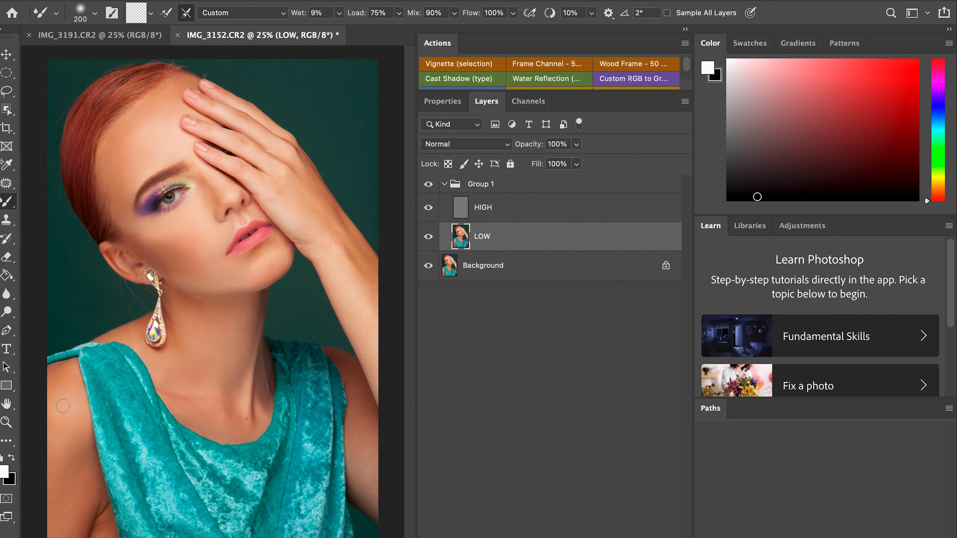
{"action": "mouse_move", "coordinate": [59, 367]}
{"action": "left_mouse_down"}
{"action": "mouse_move", "coordinate": [50, 373]}
{"action": "mouse_move", "coordinate": [69, 367]}
{"action": "left_mouse_up"}
{"action": "mouse_move", "coordinate": [75, 370]}
{"action": "left_mouse_down"}
{"action": "mouse_move", "coordinate": [79, 381]}
{"action": "mouse_move", "coordinate": [60, 377]}
{"action": "left_mouse_up"}
{"action": "left_click_drag", "start_coordinate": [102, 496], "coordinate": [91, 520]}
{"action": "mouse_move", "coordinate": [100, 519]}
{"action": "left_mouse_down"}
{"action": "mouse_move", "coordinate": [111, 517]}
{"action": "mouse_move", "coordinate": [114, 533]}
{"action": "left_mouse_up"}
- Enlarge the Mixer Brush and smooth the skin tones along the raised forearm on the LOW layer
{"action": "key", "text": "bracketright"}
{"action": "key", "text": "bracketright"}
{"action": "key", "text": "bracketright"}
{"action": "key", "text": "bracketright"}
{"action": "key", "text": "bracketright"}
{"action": "key", "text": "bracketright"}
{"action": "left_click", "coordinate": [430, 184]}
{"action": "left_click", "coordinate": [430, 184]}
{"action": "left_click", "coordinate": [430, 184]}
{"action": "left_click", "coordinate": [430, 184]}
{"action": "left_click_drag", "start_coordinate": [359, 327], "coordinate": [381, 388]}
{"action": "left_click_drag", "start_coordinate": [357, 260], "coordinate": [373, 284]}
{"action": "left_click_drag", "start_coordinate": [373, 260], "coordinate": [373, 261]}
{"action": "left_click_drag", "start_coordinate": [377, 267], "coordinate": [368, 261]}
- Toggle Group 1's visibility to compare the blended skin with the original portrait
{"action": "left_click", "coordinate": [429, 185]}
{"action": "left_click", "coordinate": [429, 185]}
{"action": "left_click", "coordinate": [429, 184]}
{"action": "left_click", "coordinate": [430, 184]}
{"action": "left_click", "coordinate": [430, 185]}
{"action": "left_click", "coordinate": [430, 185]}
{"action": "key", "text": "bracketright"}
{"action": "key", "text": "bracketright"}
- Make the HIGH layer active and choose the Clone Stamp tool for texture work
{"action": "left_click", "coordinate": [506, 211]}
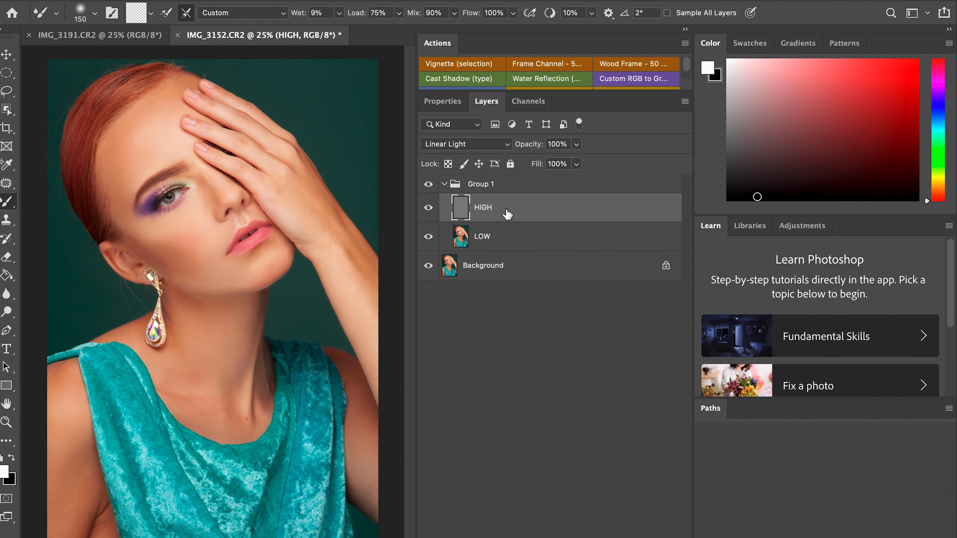
{"action": "left_click", "coordinate": [517, 238]}
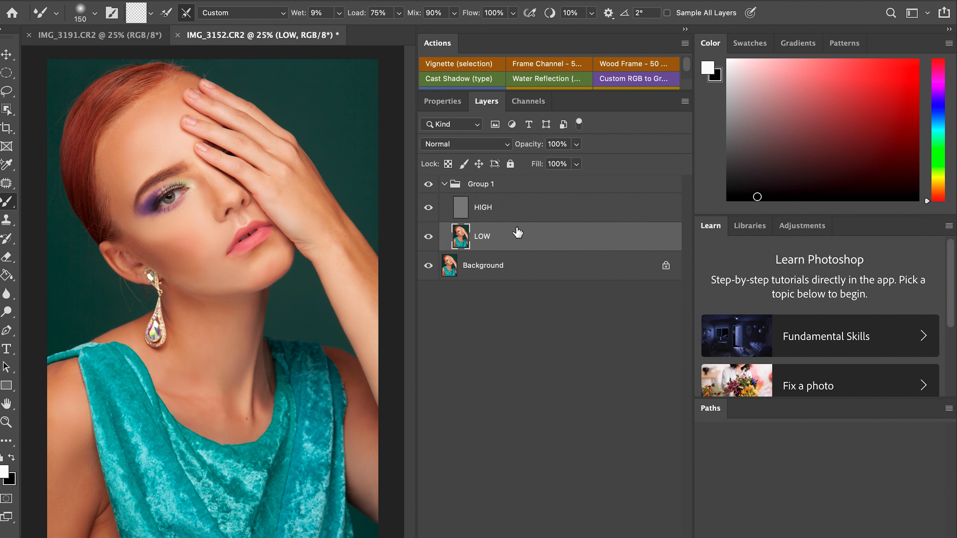
{"action": "left_click", "coordinate": [507, 213]}
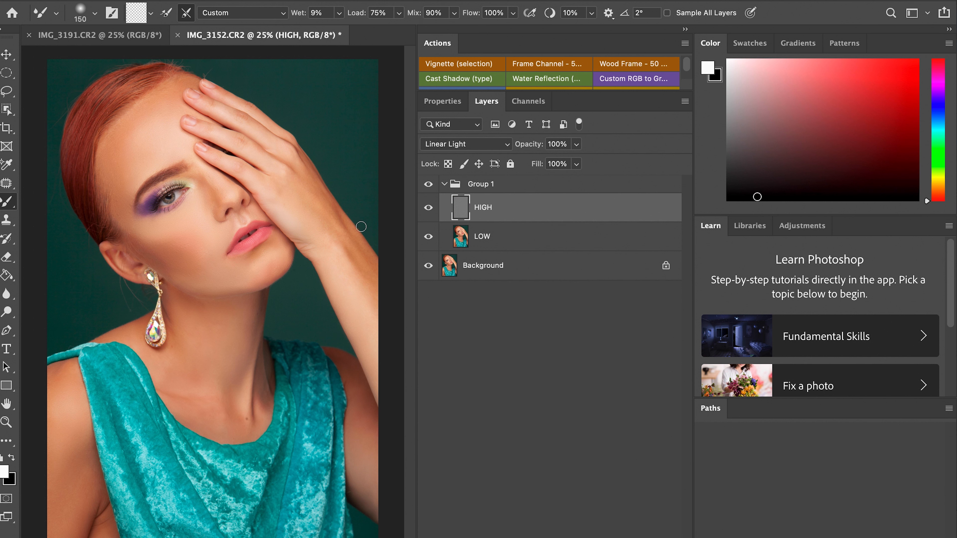
{"action": "left_click", "coordinate": [9, 225]}
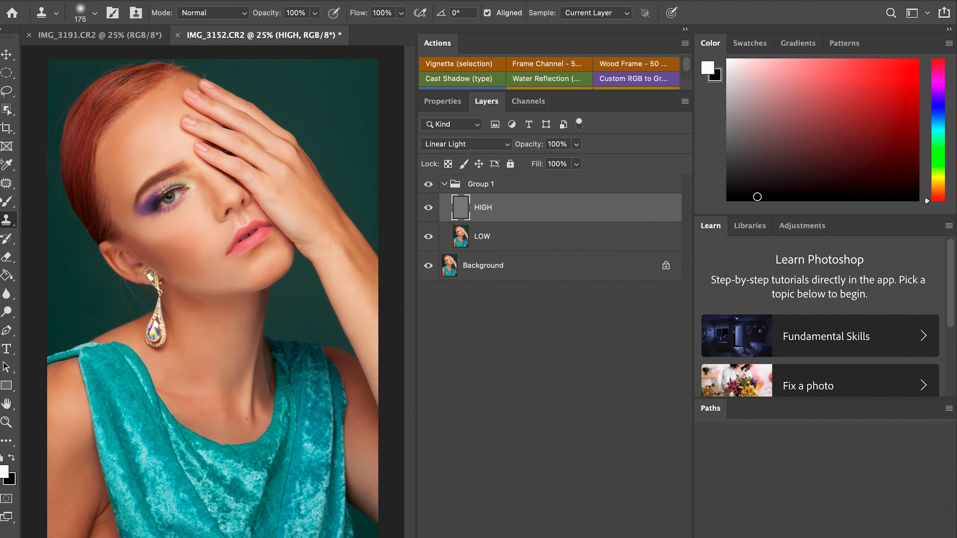
{"action": "left_click", "coordinate": [429, 185]}
{"action": "left_click", "coordinate": [429, 185]}
- Reduce the Clone Stamp to 100 px and clone sampled skin texture onto the forehead above the eyebrow
{"action": "key", "text": "super+plus"}
{"action": "key", "text": "super+plus"}
{"action": "key", "text": "super+plus"}
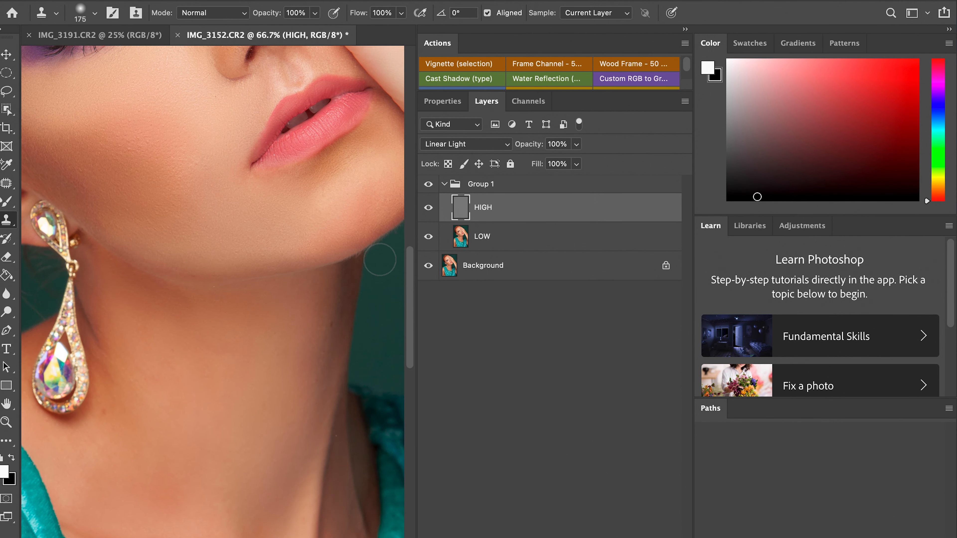
{"action": "left_click_drag", "start_coordinate": [409, 280], "coordinate": [413, 203]}
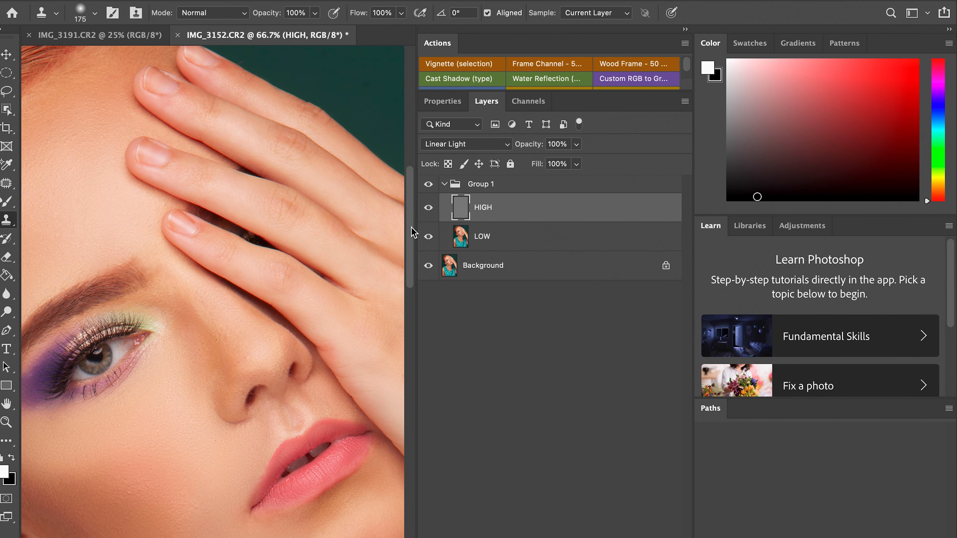
{"action": "scroll", "coordinate": [208, 397], "scroll_direction": "left", "scroll_amount": 3}
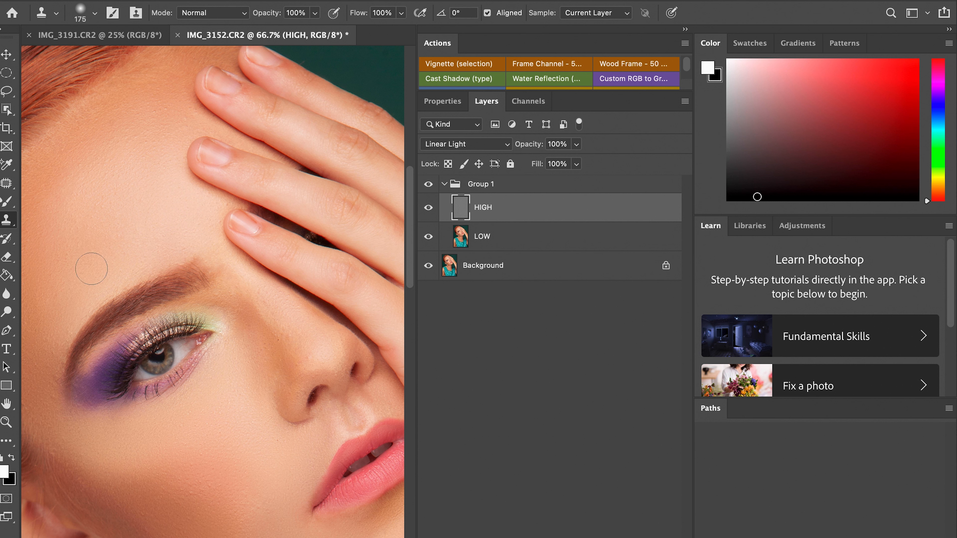
{"action": "key", "text": "bracketleft"}
{"action": "key", "text": "bracketleft"}
{"action": "key", "text": "bracketleft"}
{"action": "left_click", "coordinate": [83, 297], "text": "alt"}
{"action": "left_click_drag", "start_coordinate": [84, 290], "coordinate": [90, 282]}
{"action": "left_click", "coordinate": [138, 430], "text": "alt"}
{"action": "left_click_drag", "start_coordinate": [120, 253], "coordinate": [126, 248]}
- Shrink the Clone Stamp brush to 60 px over the cheek below the eye, and enlarge it again
{"action": "scroll", "coordinate": [140, 344], "scroll_direction": "down", "scroll_amount": 3}
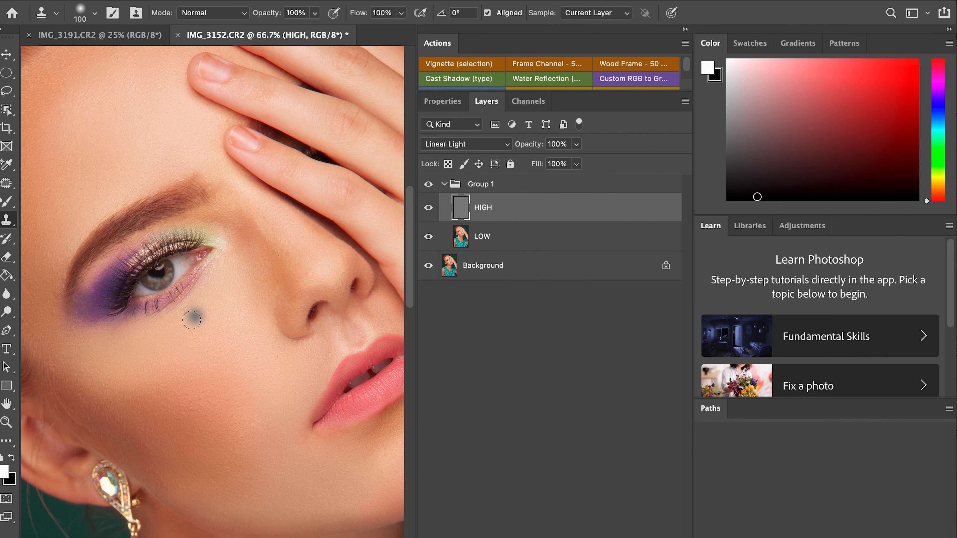
{"action": "key", "text": "bracketleft"}
{"action": "key", "text": "bracketleft"}
{"action": "key", "text": "bracketleft"}
{"action": "key", "text": "bracketleft"}
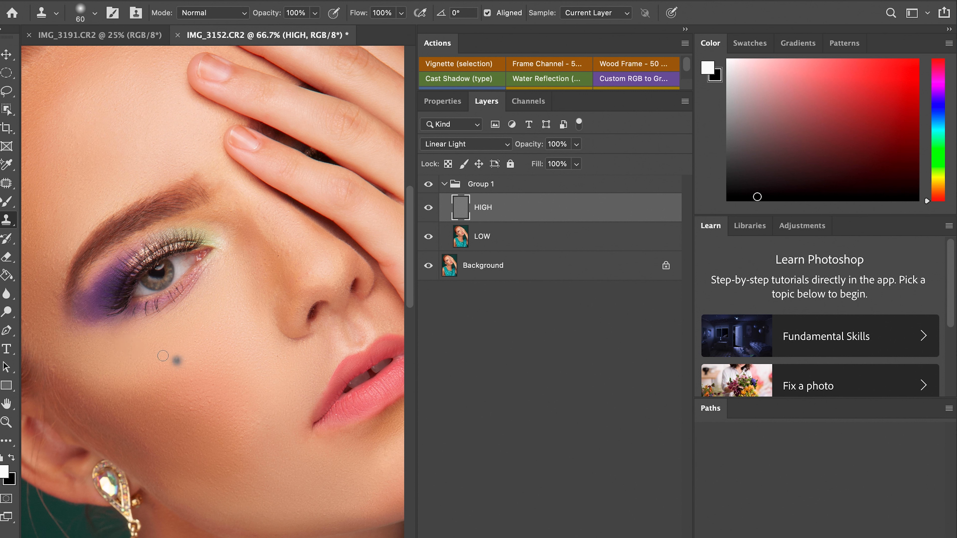
{"action": "key", "text": "bracketright"}
{"action": "key", "text": "bracketright"}
{"action": "key", "text": "bracketright"}
{"action": "key", "text": "bracketright"}
{"action": "key", "text": "bracketright"}
{"action": "key", "text": "bracketright"}
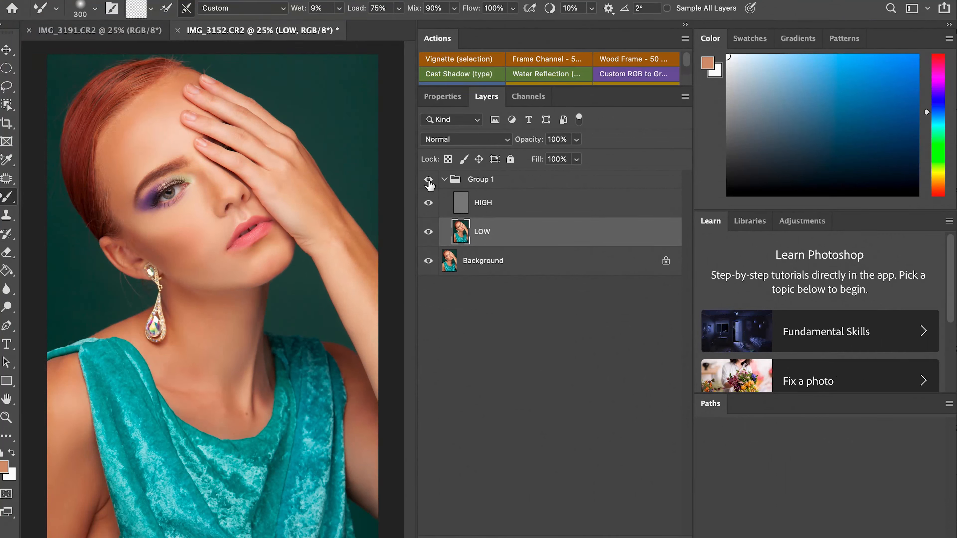
- Hide and show Group 1 repeatedly to review the finished retouch before and after
{"action": "left_click", "coordinate": [429, 181]}
{"action": "left_click", "coordinate": [428, 180]}
{"action": "left_click", "coordinate": [428, 181]}
{"action": "left_click", "coordinate": [428, 180]}
{"action": "left_click", "coordinate": [429, 181]}
{"action": "left_click", "coordinate": [430, 182]}
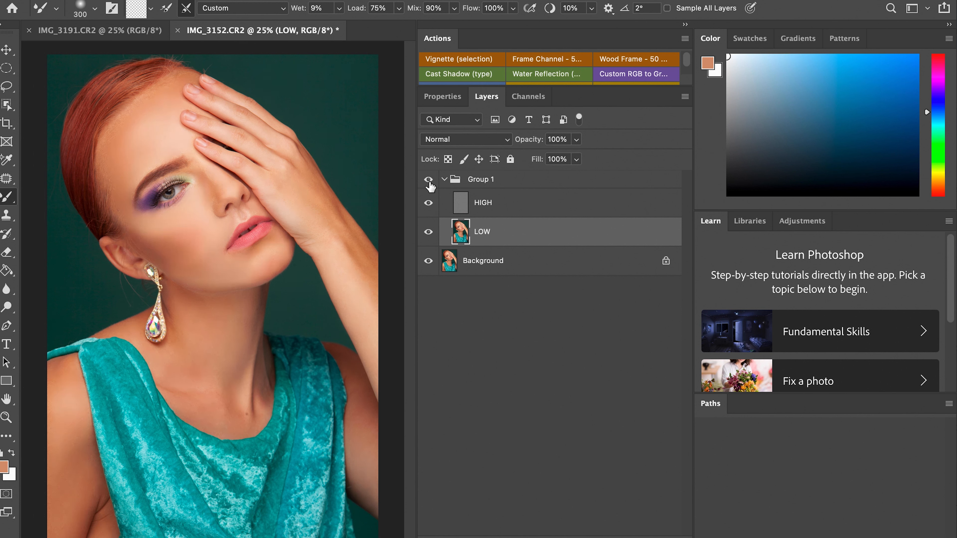